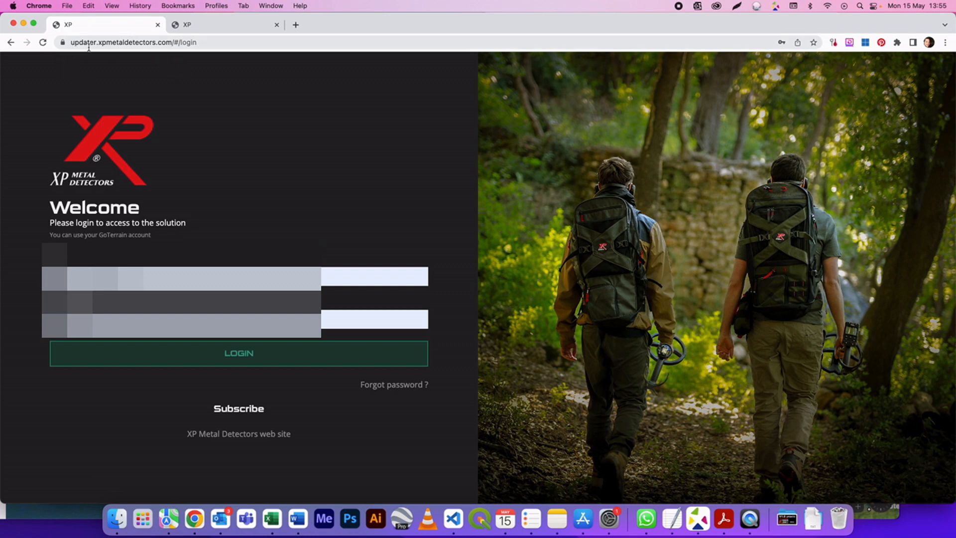
- Sign in, start connecting a device, and select the WS6 remote's guide, advancing to step 2 of 7
{"action": "left_click", "coordinate": [237, 362]}
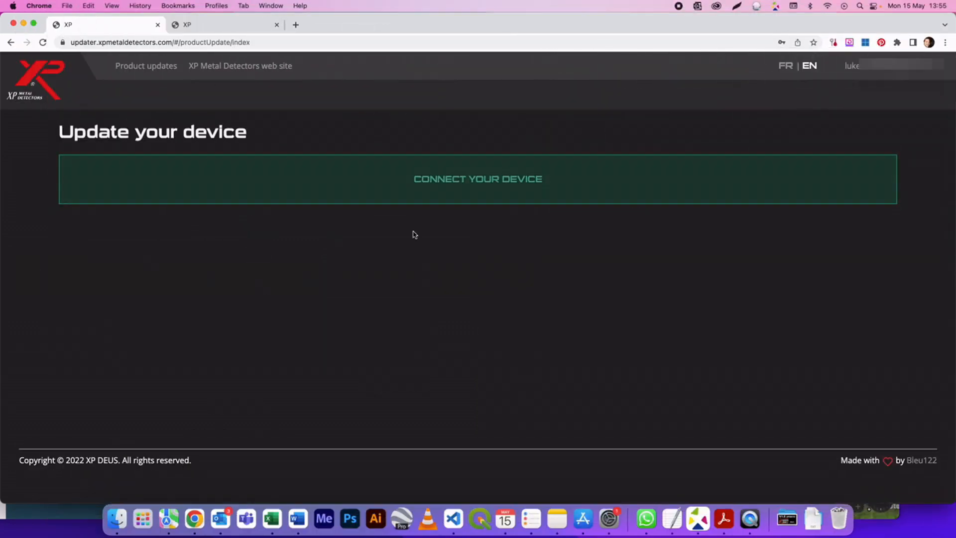
{"action": "left_click", "coordinate": [489, 179]}
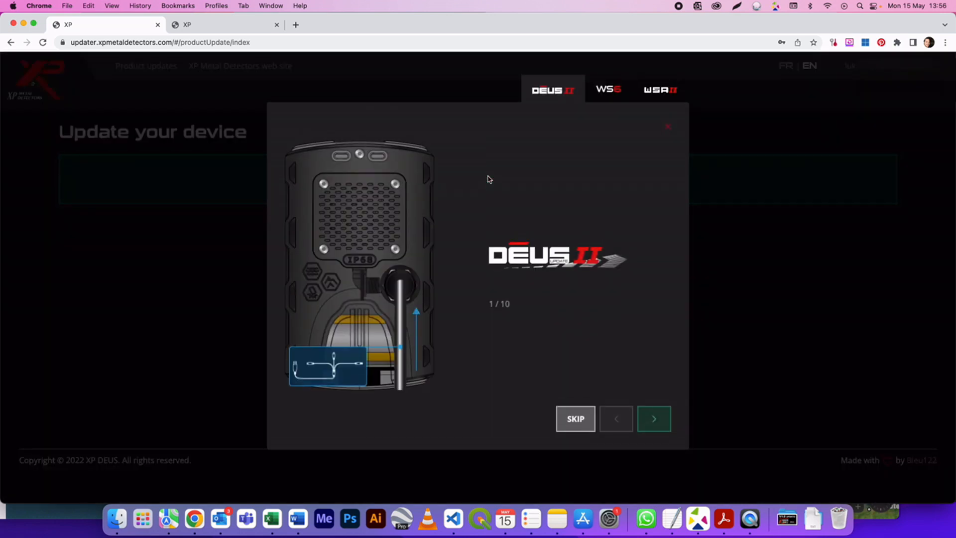
{"action": "left_click", "coordinate": [605, 91]}
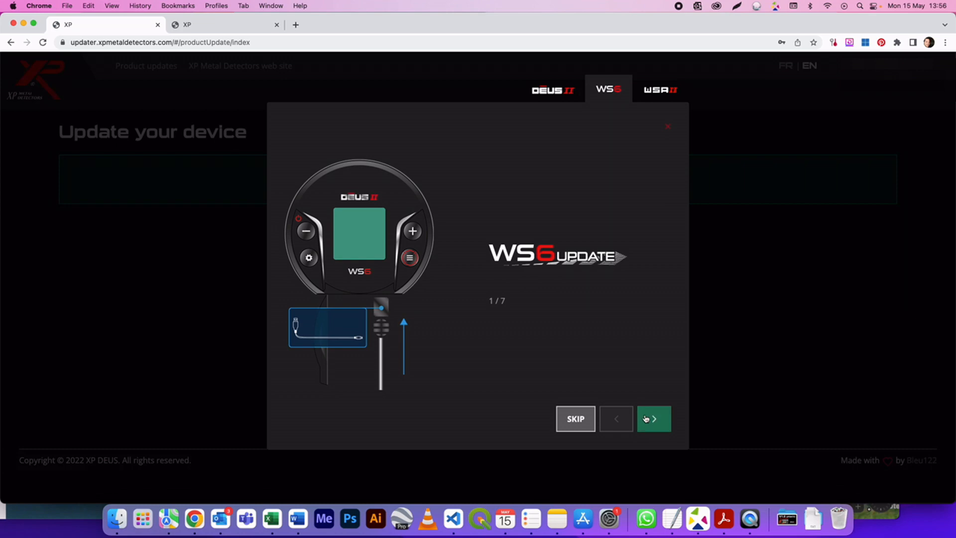
{"action": "left_click", "coordinate": [650, 417]}
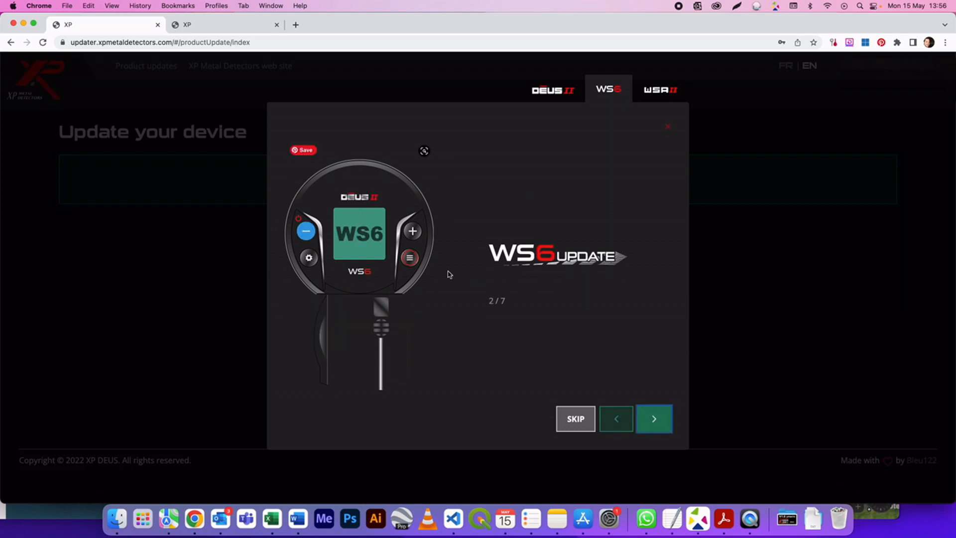
- Advance the WS6 guide from step 2 through to the final plug-in step 7 of 7
{"action": "left_click", "coordinate": [655, 423]}
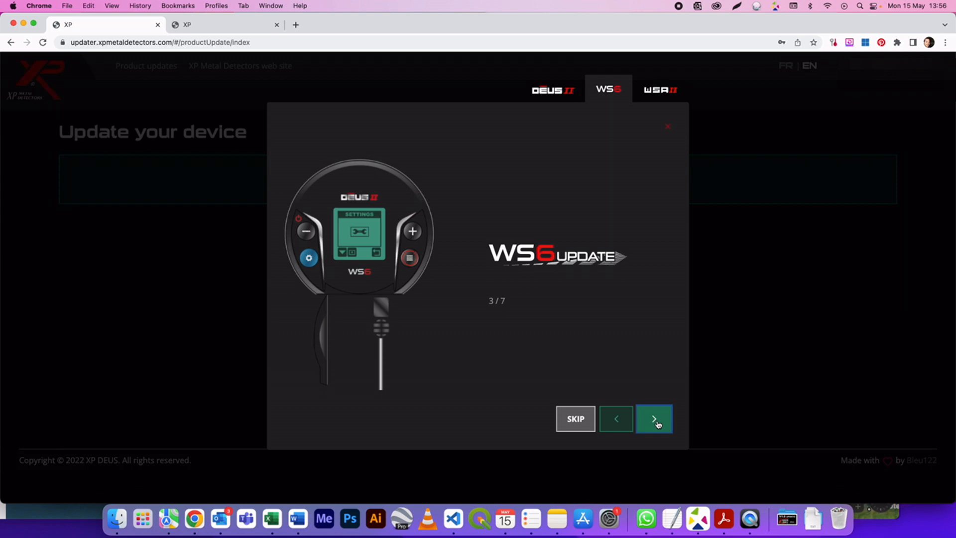
{"action": "left_click", "coordinate": [658, 424]}
{"action": "left_click", "coordinate": [657, 423]}
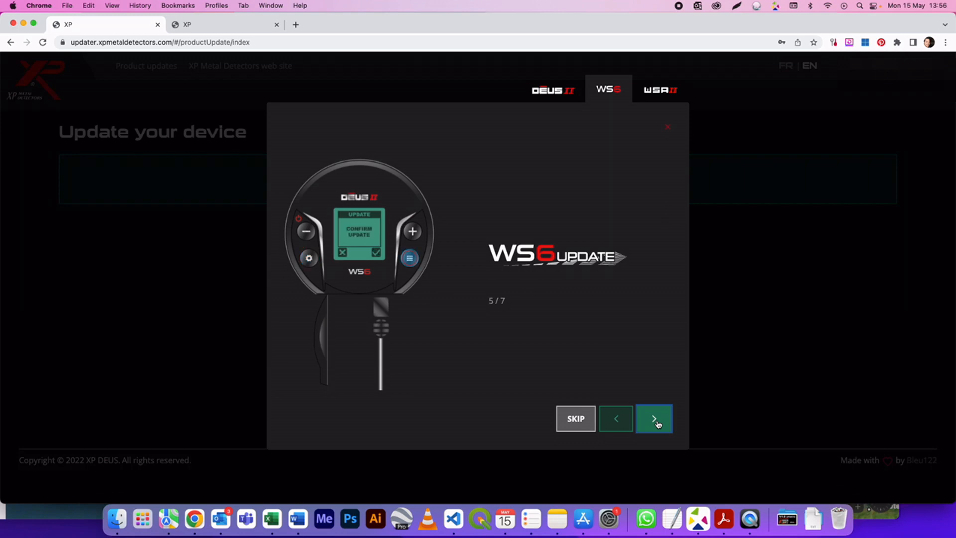
{"action": "left_click", "coordinate": [659, 418]}
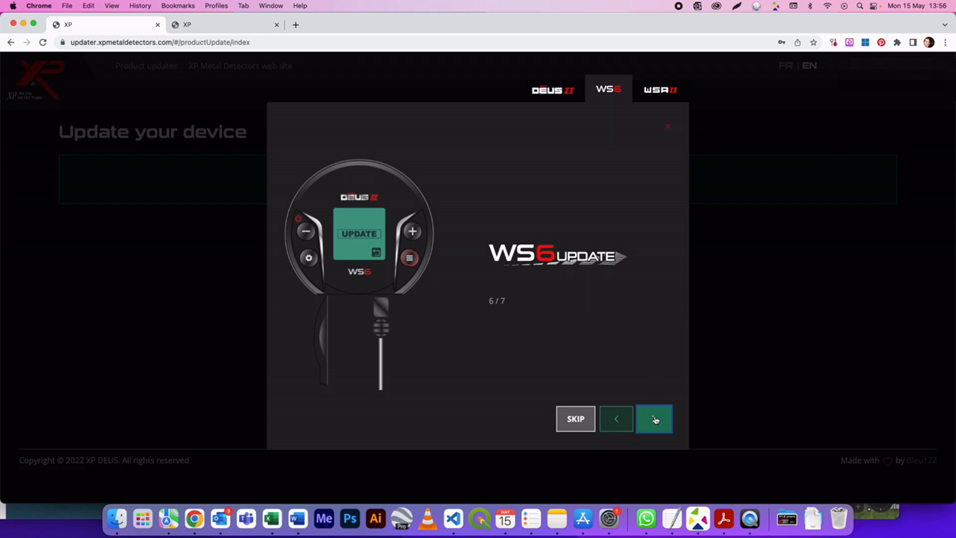
{"action": "left_click", "coordinate": [655, 420]}
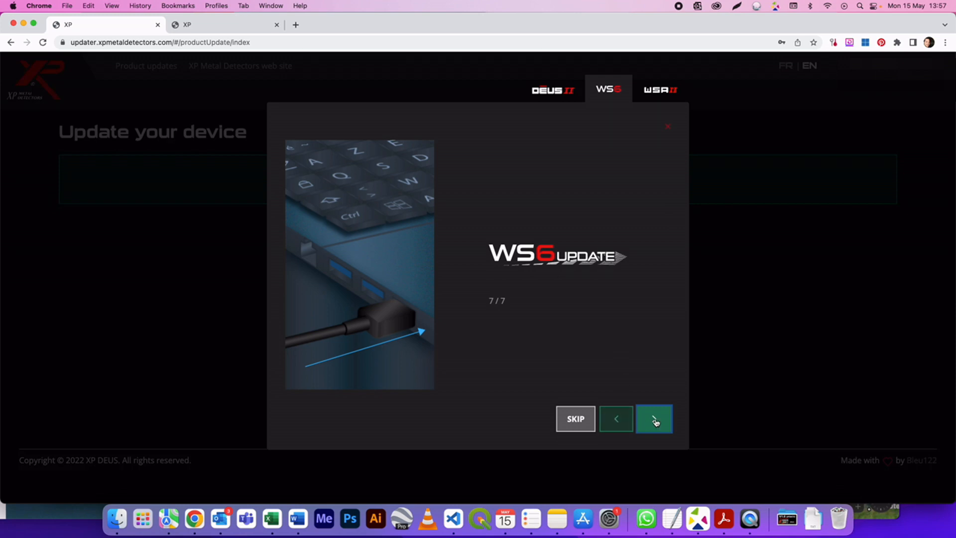
- Finish the guide and connect the XP DEUS2 device from Chrome's HID chooser
{"action": "left_click", "coordinate": [655, 421]}
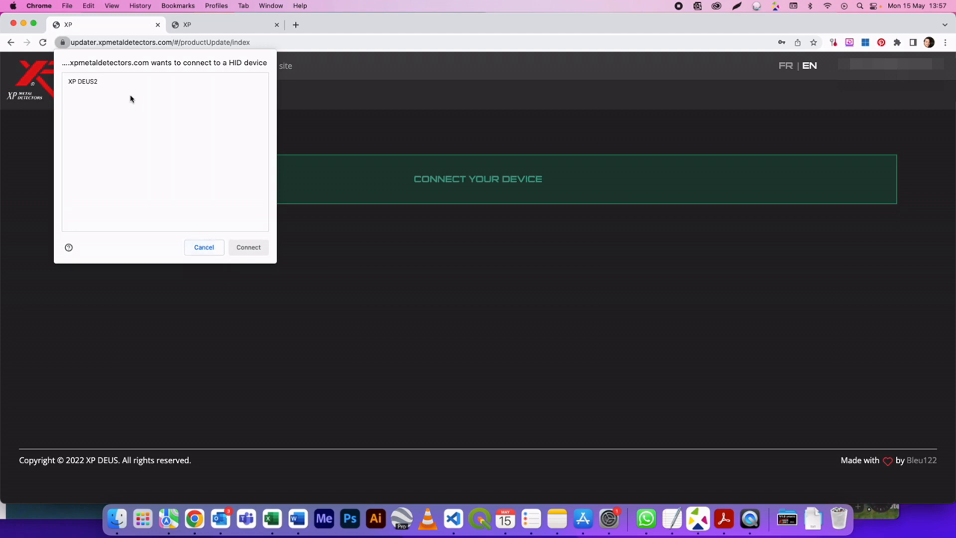
{"action": "left_click", "coordinate": [95, 84]}
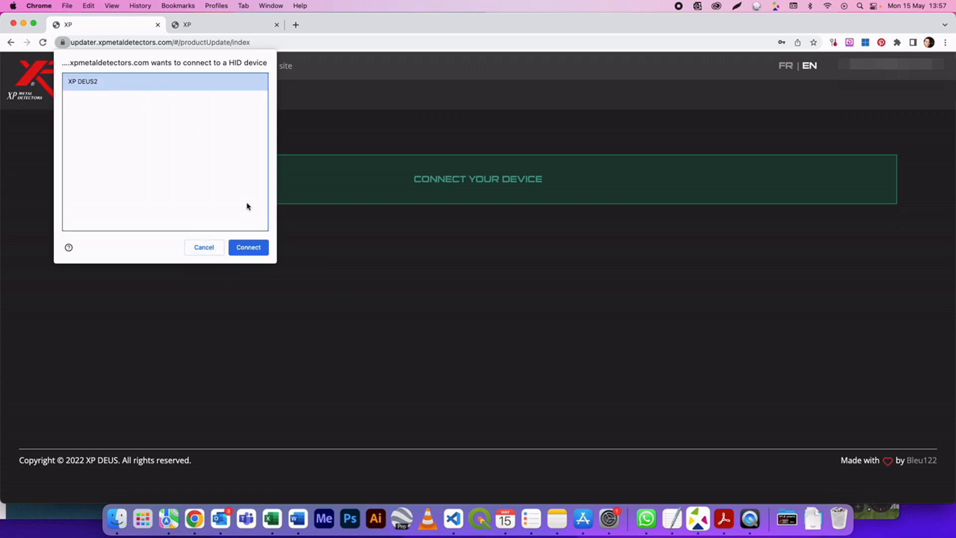
{"action": "left_click", "coordinate": [250, 250]}
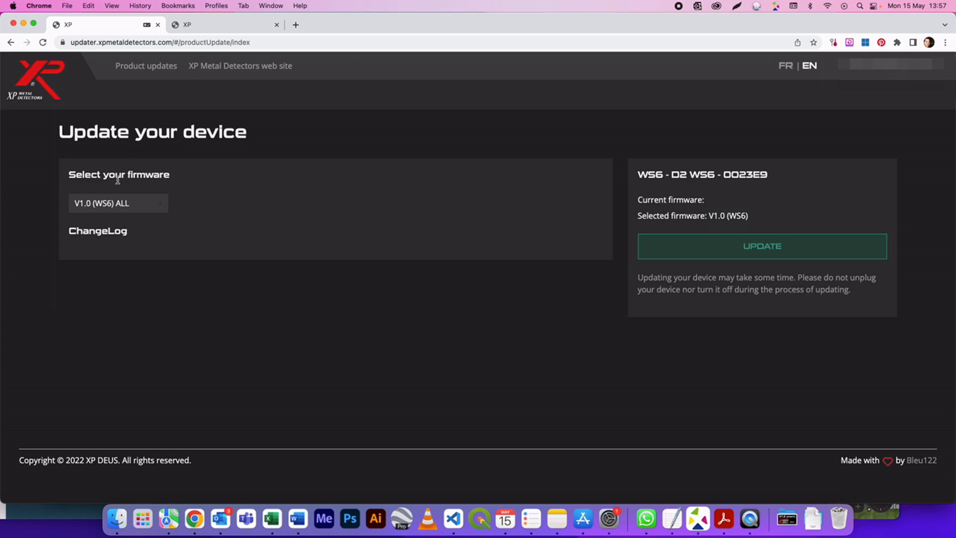
- Keep firmware V1.0 (WS6) ALL selected and start flashing it to the remote
{"action": "left_click", "coordinate": [98, 206]}
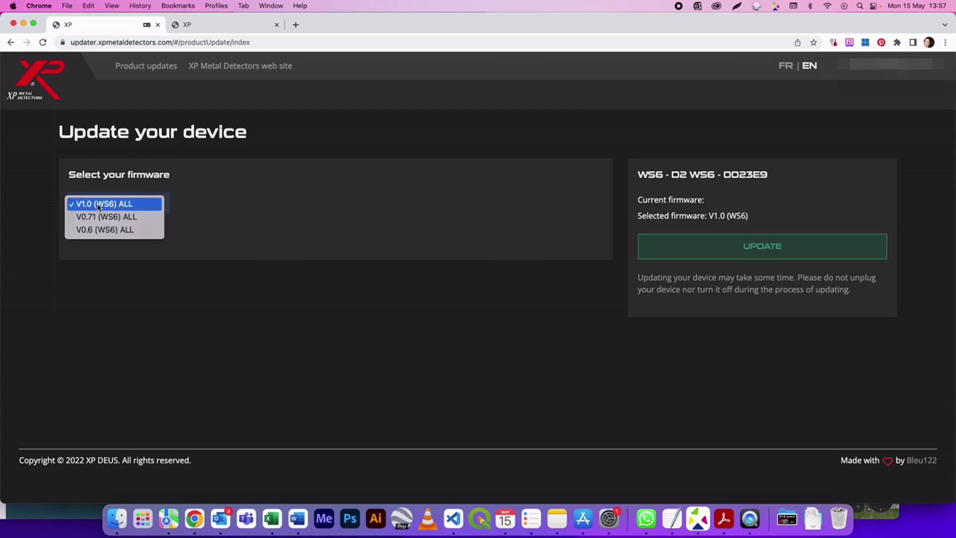
{"action": "left_click", "coordinate": [123, 204]}
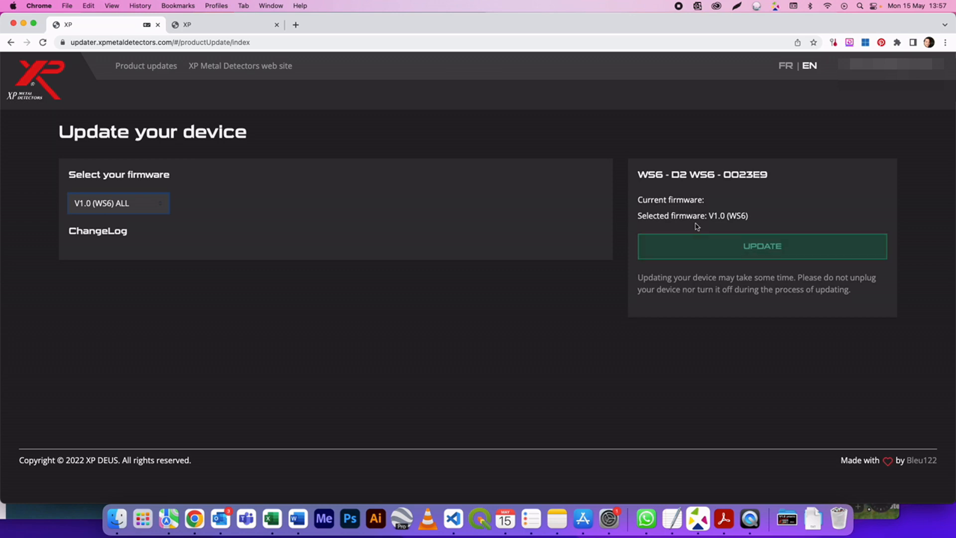
{"action": "left_click", "coordinate": [700, 247]}
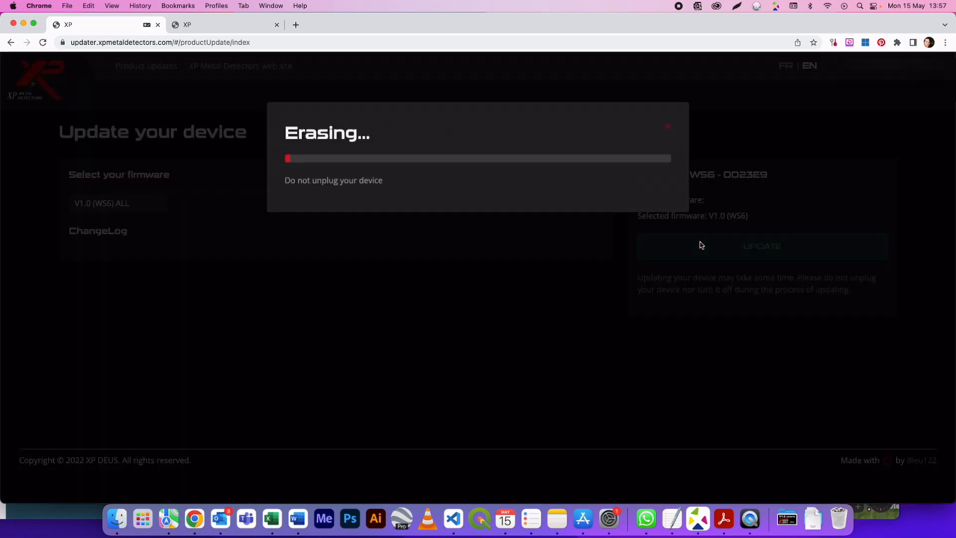